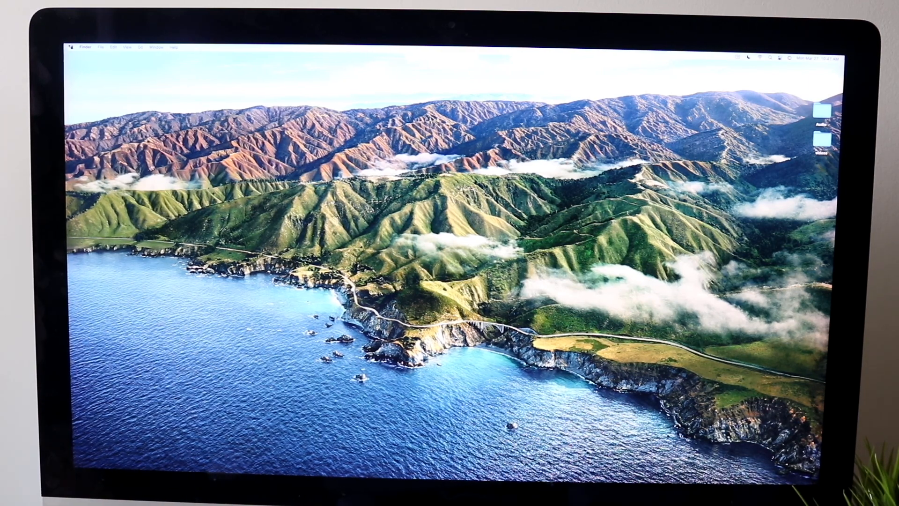
# - Reach the Sharing pane of System Preferences where the computer name is shown
pyautogui.click(72, 47)
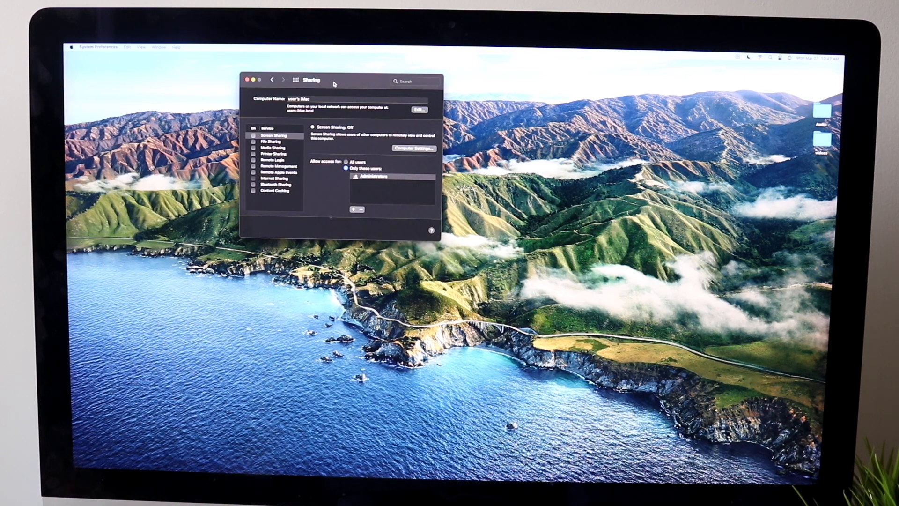
# - Replace the Computer Name with 'users iMac' and close the Sharing window
pyautogui.click(316, 98)
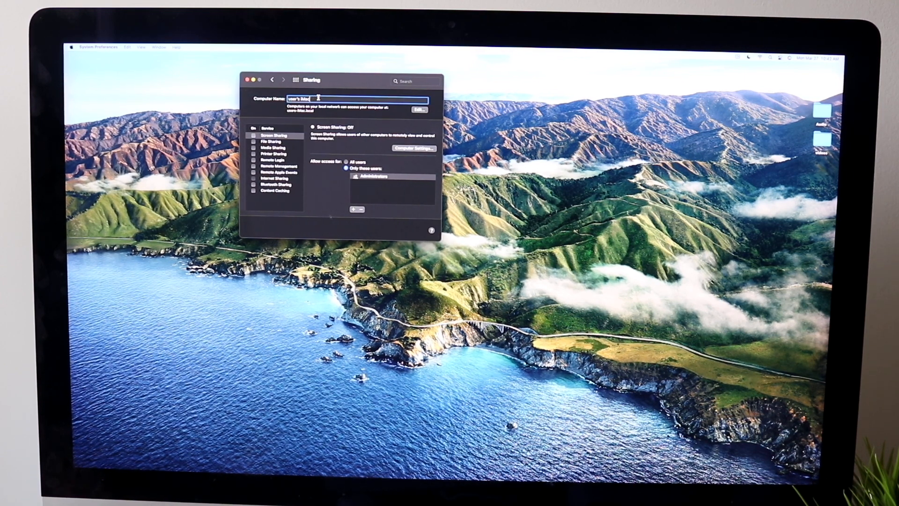
pyautogui.tripleClick(320, 98)
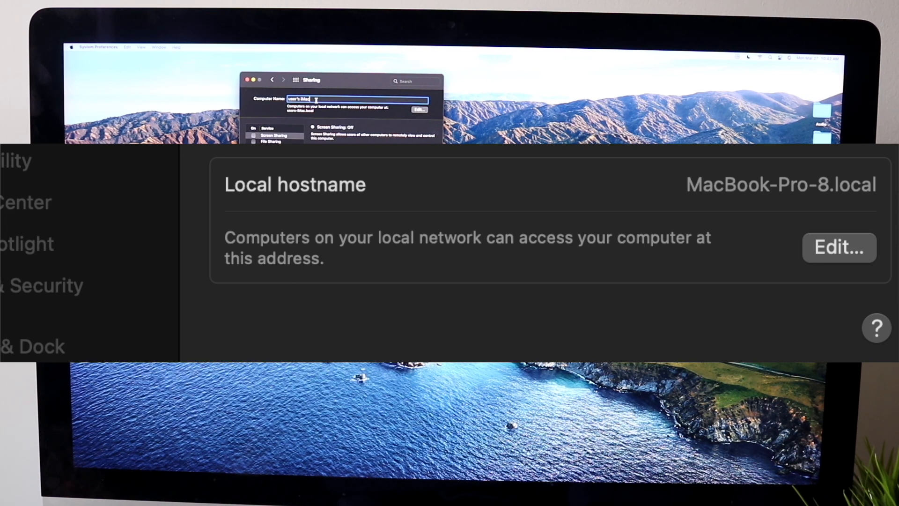
pyautogui.moveTo(316, 100); pyautogui.dragTo(274, 99)
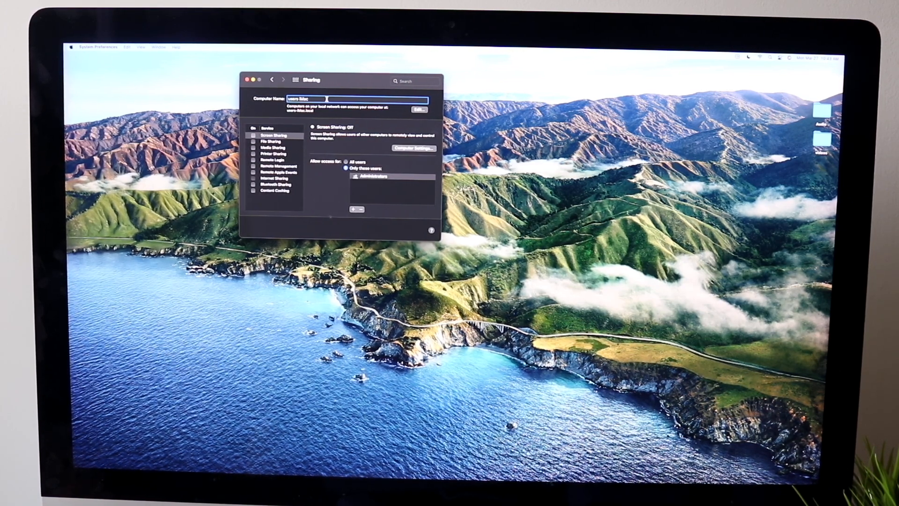
pyautogui.click(327, 99)
pyautogui.click(248, 80)
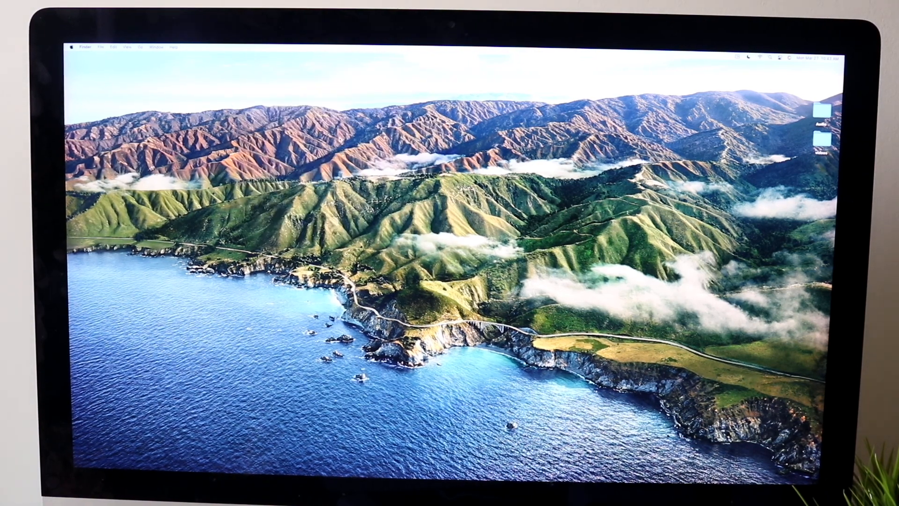